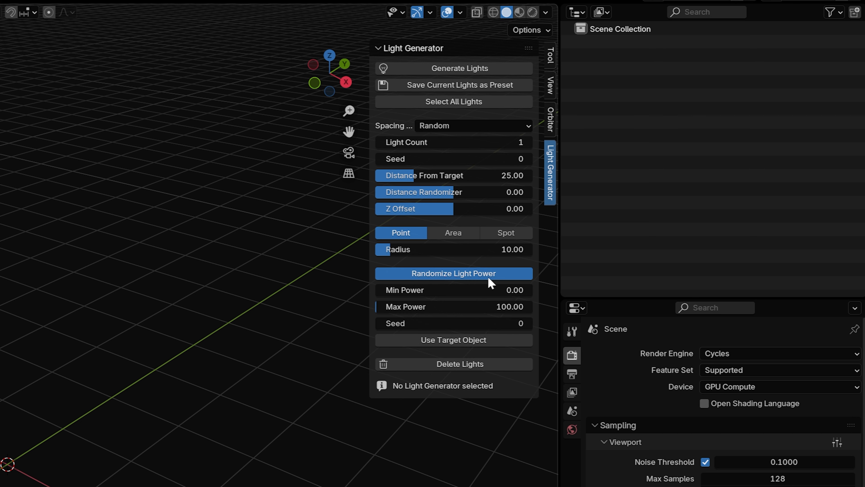
# - Turn off light power randomization and toggle the use of a target object on and off
pyautogui.click(475, 275)
pyautogui.click(466, 291)
pyautogui.click(446, 292)
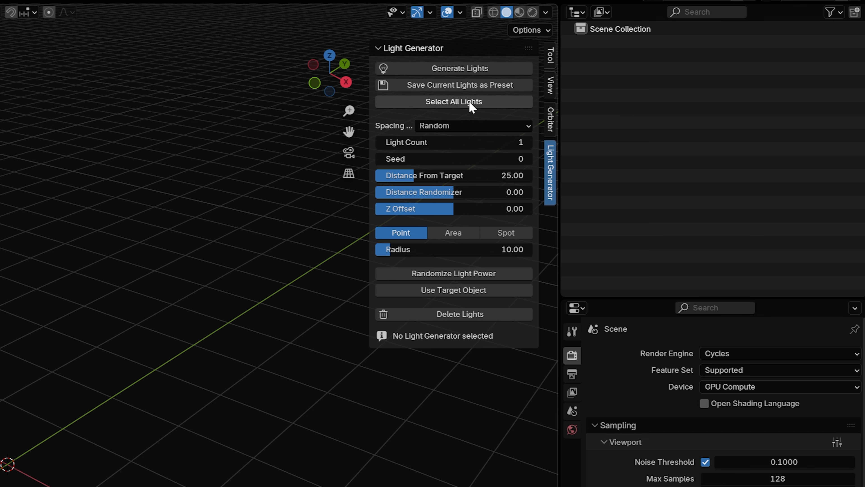
pyautogui.click(460, 103)
# - Generate a randomly spaced point light setup, expand its hierarchy in the outliner and set its light count to 3
pyautogui.moveTo(150, 354); pyautogui.dragTo(117, 396, button='middle')
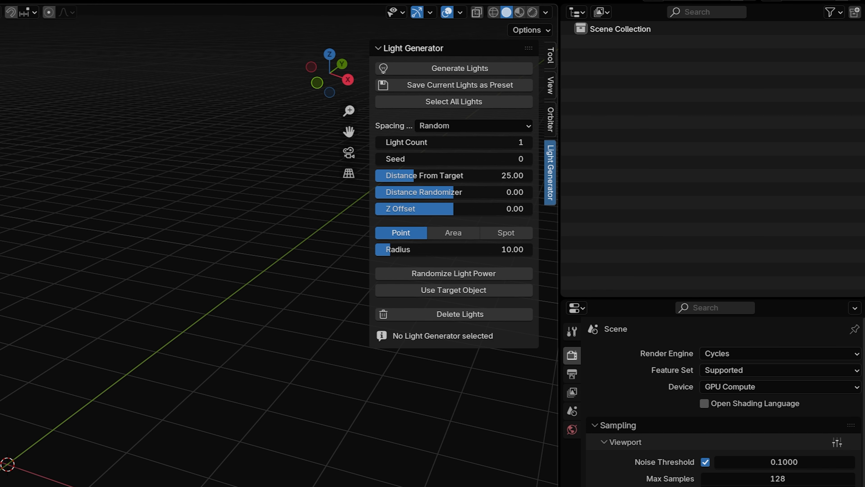
pyautogui.scroll(-4, 58, 399)
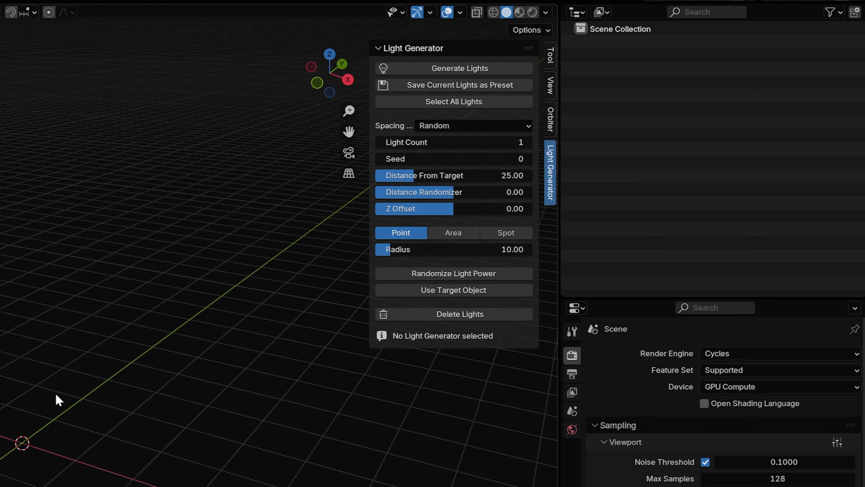
pyautogui.click(474, 68)
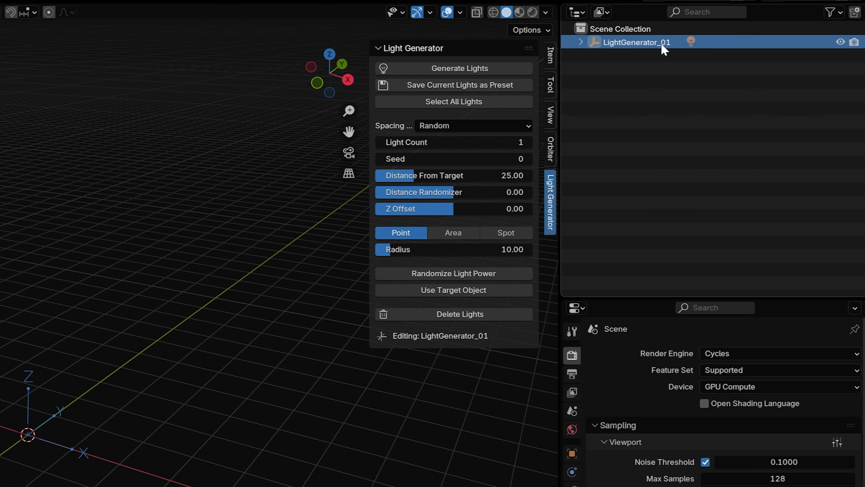
pyautogui.click(581, 42)
pyautogui.moveTo(404, 143); pyautogui.dragTo(408, 143)
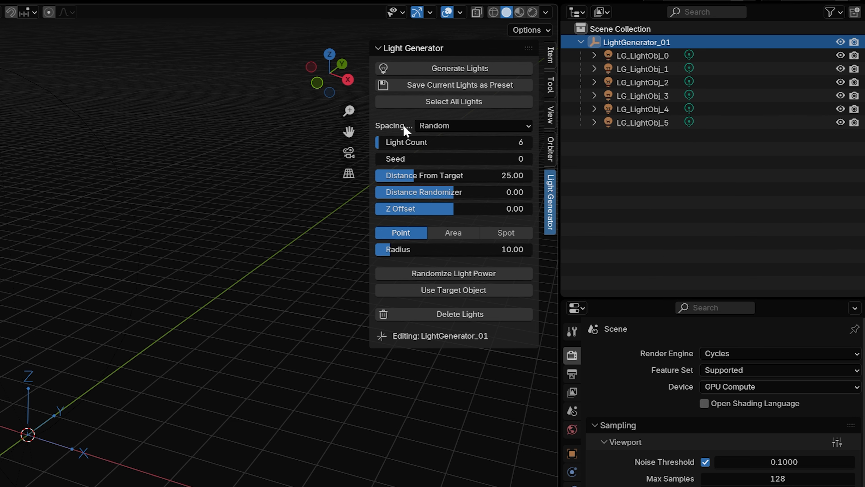
pyautogui.moveTo(425, 142); pyautogui.dragTo(423, 143)
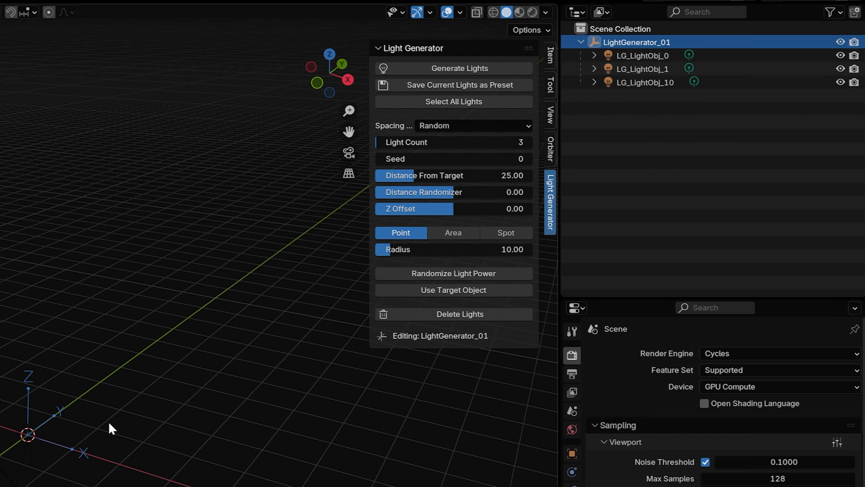
# - Turn on Select All Lights so that the generator's three lights are selected around the world origin
pyautogui.scroll(-3, 125, 444)
pyautogui.keyDown('shift'); pyautogui.moveTo(122, 443); pyautogui.dragTo(0, 421, button='middle'); pyautogui.keyUp('shift')
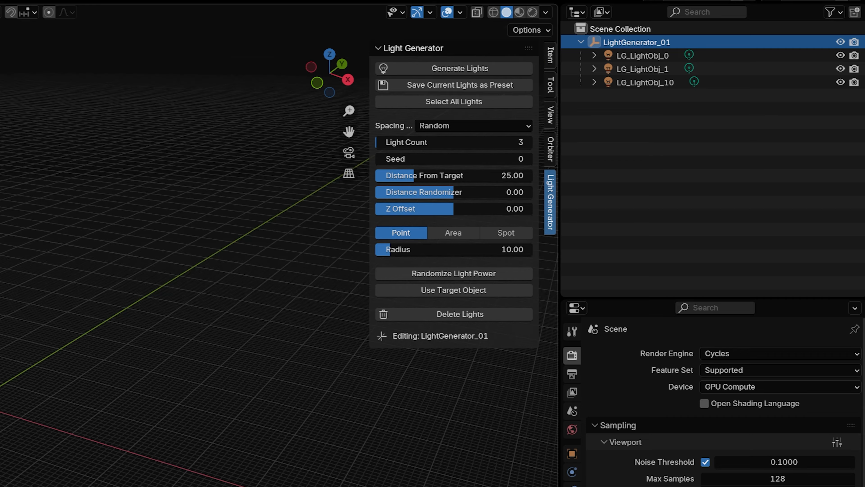
pyautogui.scroll(-4, 261, 434)
pyautogui.scroll(-4, 290, 454)
pyautogui.moveTo(455, 221); pyautogui.dragTo(405, 184, button='middle')
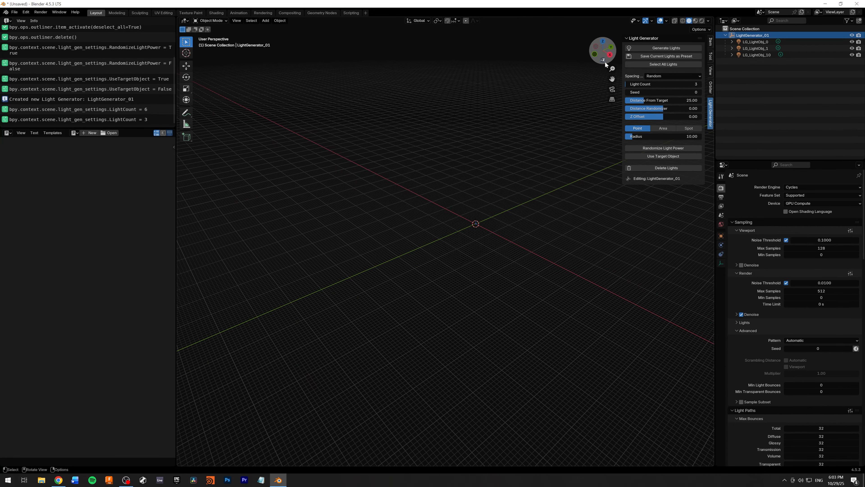
pyautogui.click(655, 64)
pyautogui.moveTo(475, 276); pyautogui.dragTo(439, 222, button='middle')
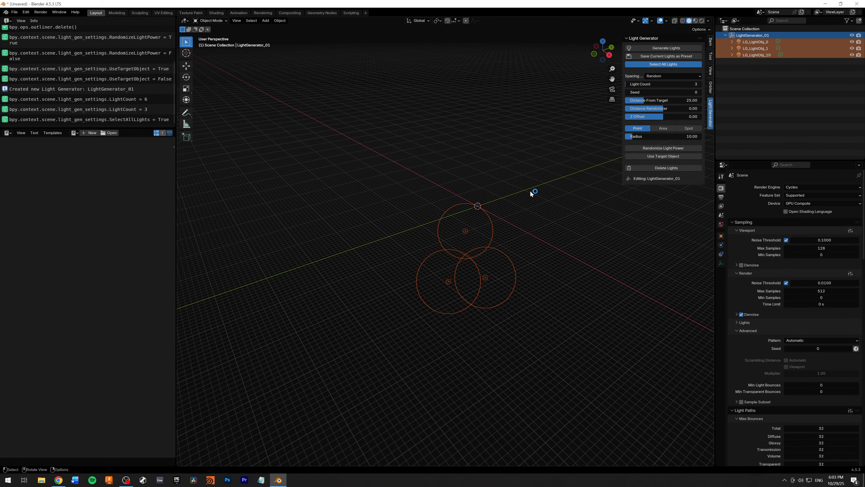
# - Set the generator to 12 square area lights with a distance from target of about 40.74
pyautogui.moveTo(662, 84); pyautogui.dragTo(679, 83)
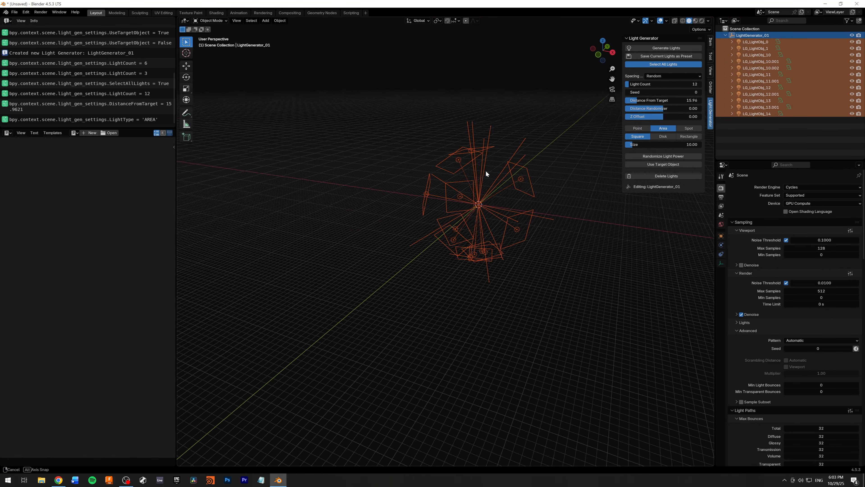
pyautogui.moveTo(487, 173); pyautogui.dragTo(499, 170, button='middle')
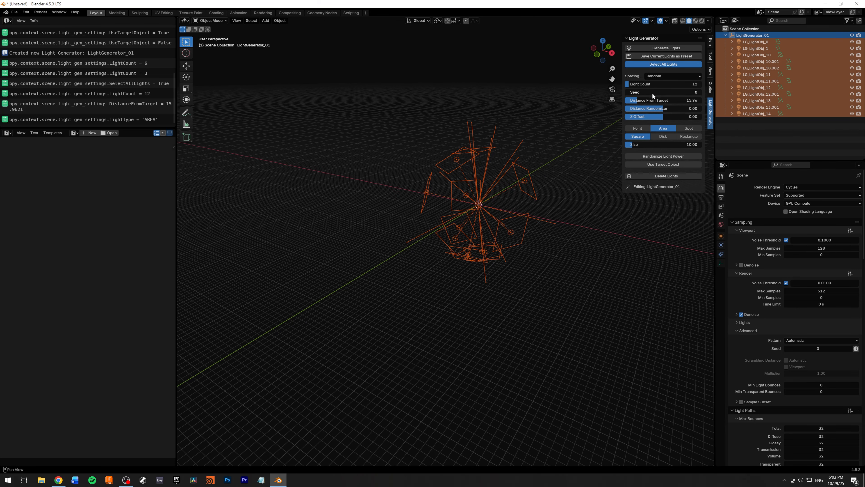
pyautogui.moveTo(652, 100); pyautogui.dragTo(686, 100)
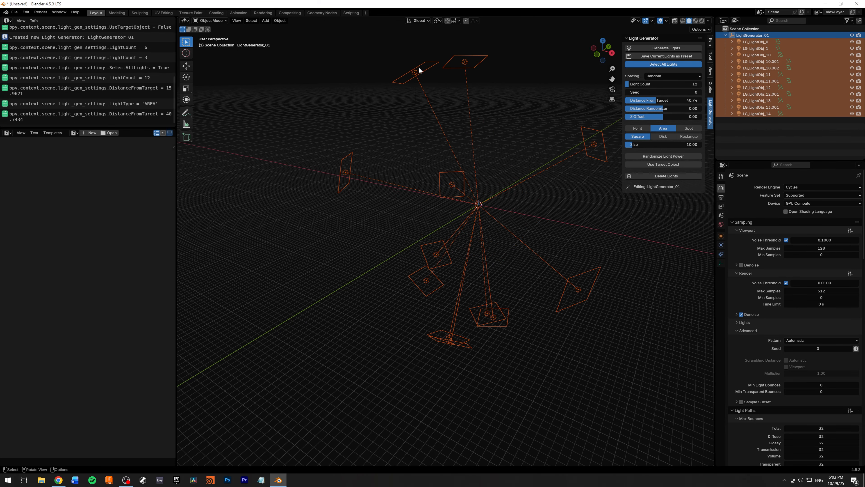
pyautogui.moveTo(467, 190); pyautogui.dragTo(438, 188, button='middle')
pyautogui.scroll(-3, 439, 188)
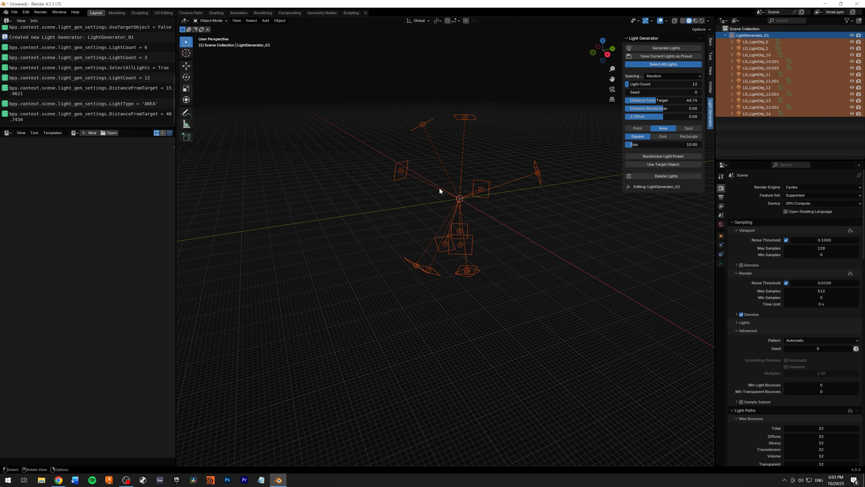
pyautogui.scroll(2, 478, 174)
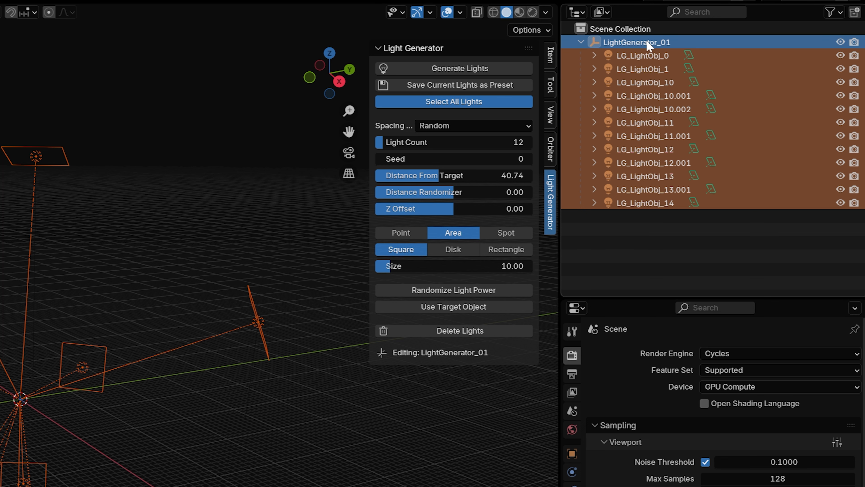
# - Deselect the first generator and generate a second light setup with 5 lights and a seed of 64
pyautogui.click(582, 43)
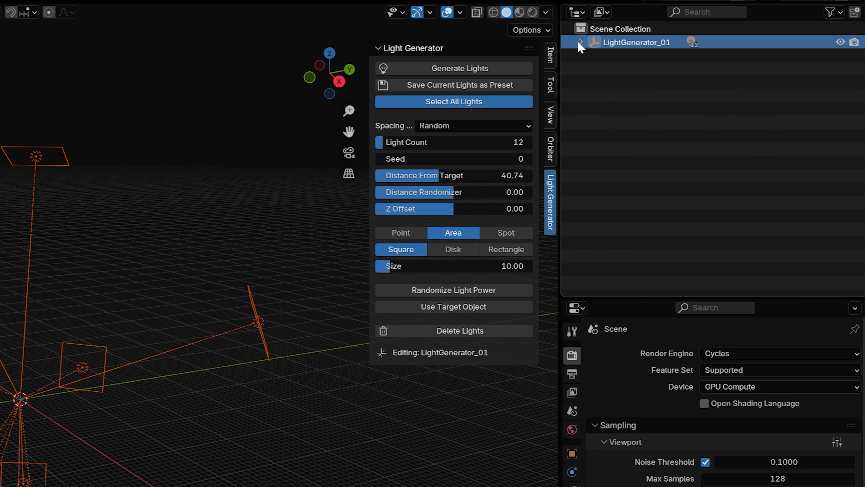
pyautogui.click(639, 136)
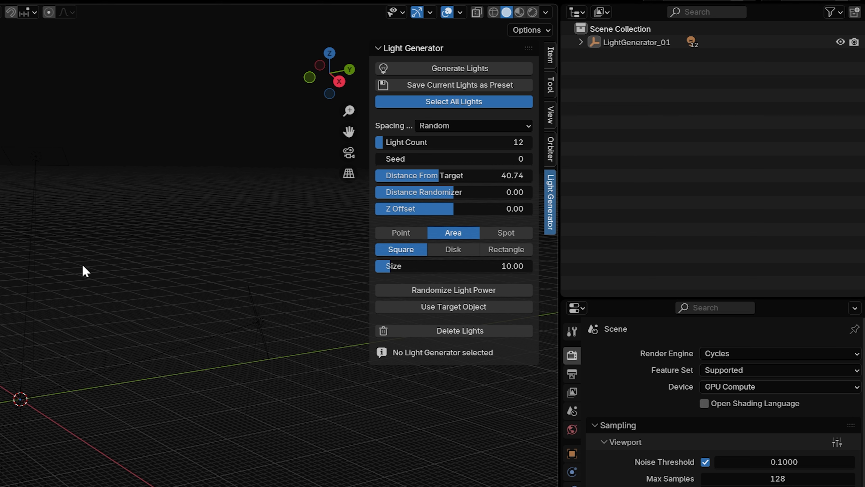
pyautogui.click(446, 68)
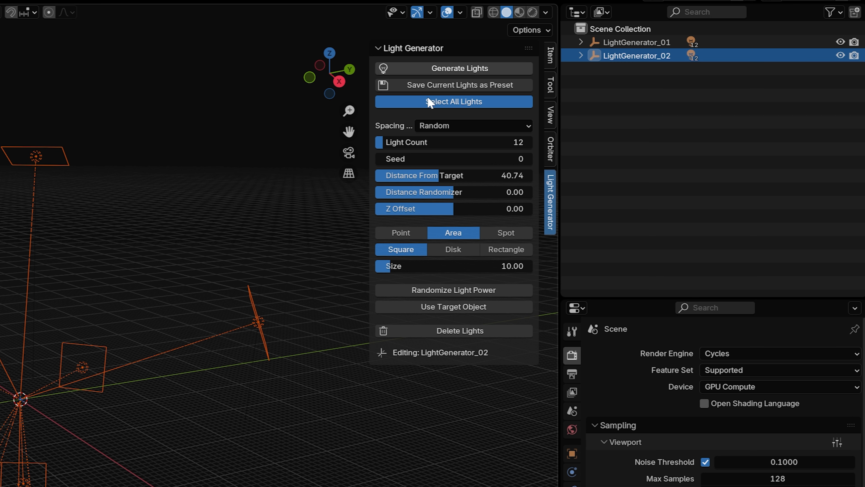
pyautogui.moveTo(443, 143); pyautogui.dragTo(456, 160)
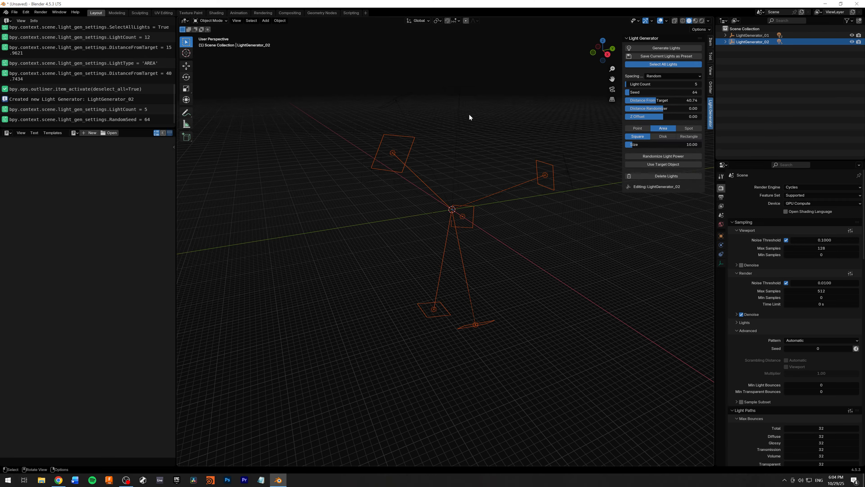
pyautogui.moveTo(54, 206); pyautogui.dragTo(159, 204, button='middle')
pyautogui.moveTo(520, 111); pyautogui.dragTo(471, 114, button='middle')
pyautogui.scroll(1, 470, 113)
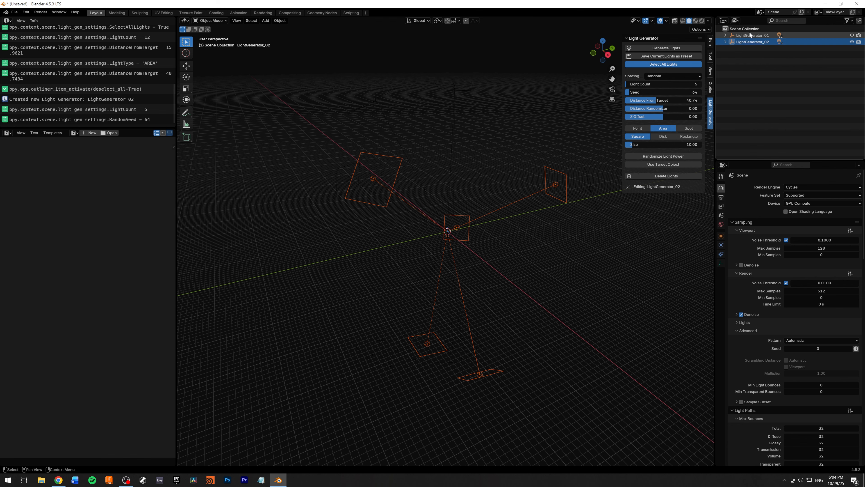
pyautogui.moveTo(555, 184); pyautogui.dragTo(505, 181, button='middle')
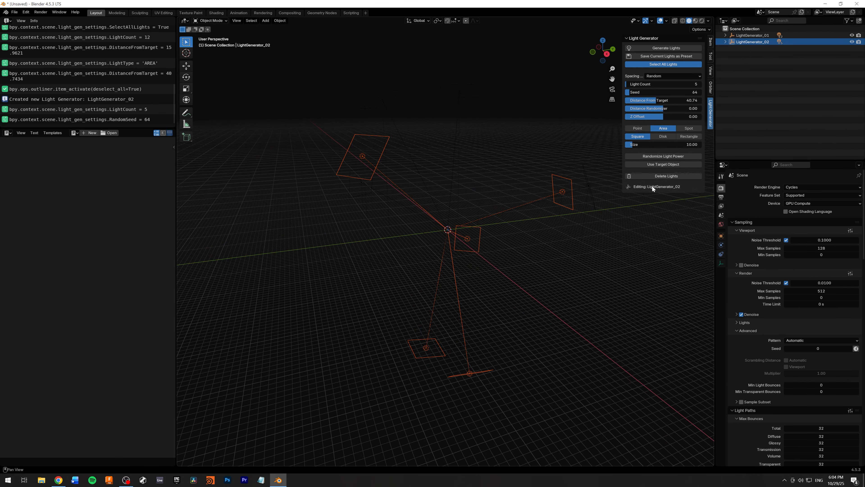
# - Switch between the two light generators, ending on LightGenerator_02, and set its seed to 67
pyautogui.click(750, 38)
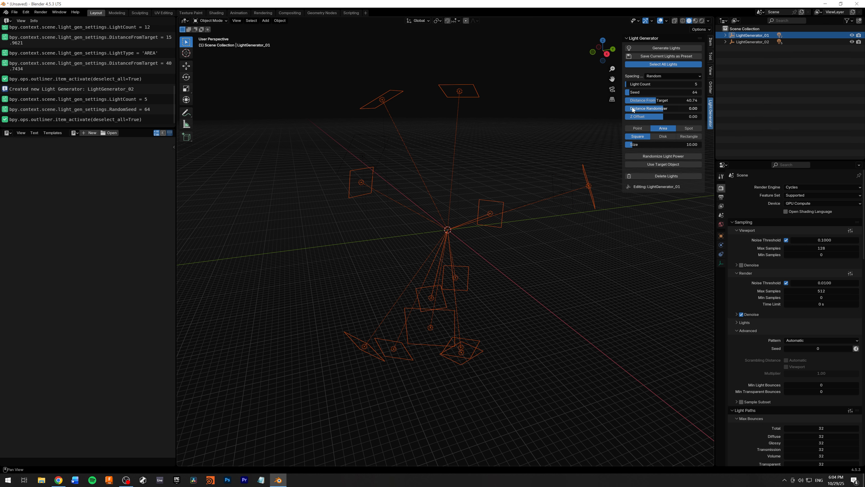
pyautogui.click(737, 43)
pyautogui.click(742, 34)
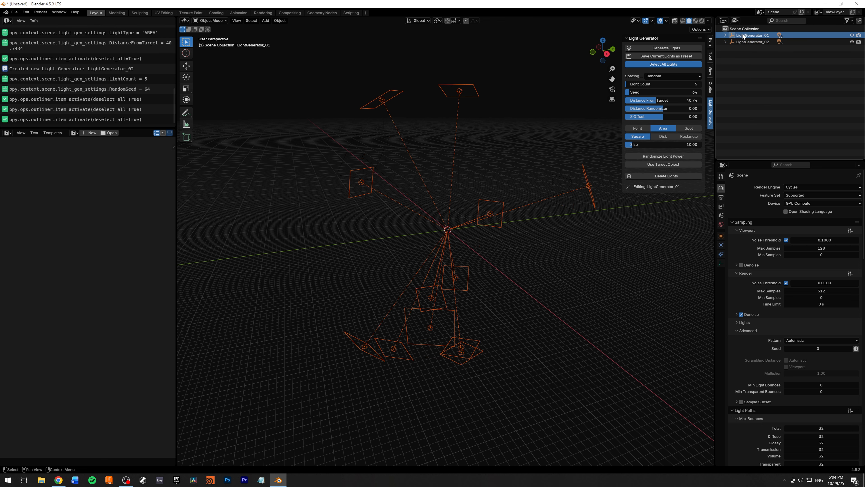
pyautogui.click(744, 42)
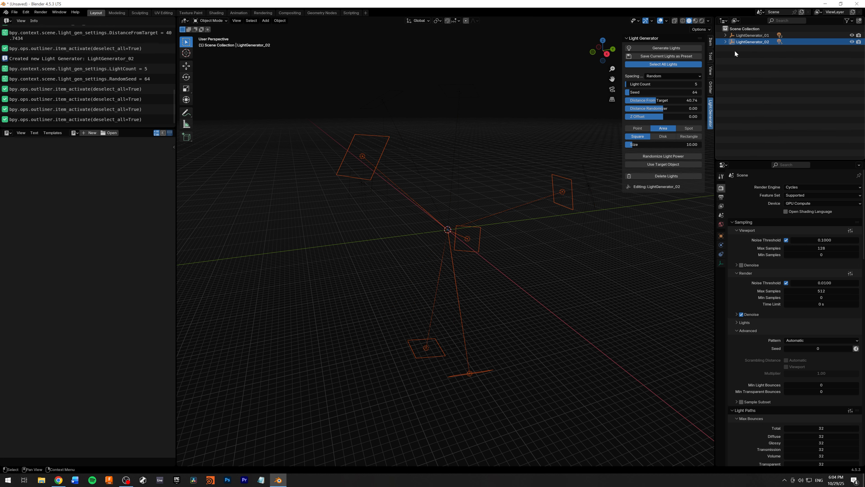
pyautogui.moveTo(539, 238); pyautogui.dragTo(653, 91, button='middle')
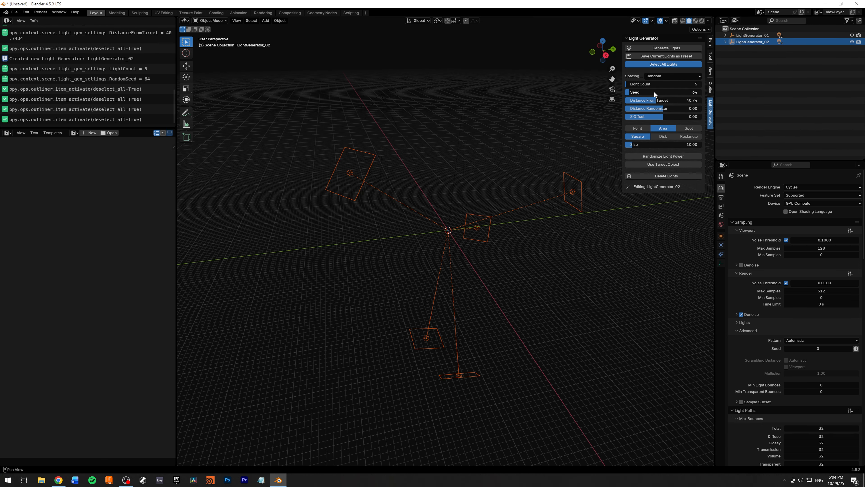
pyautogui.moveTo(653, 91); pyautogui.dragTo(631, 95)
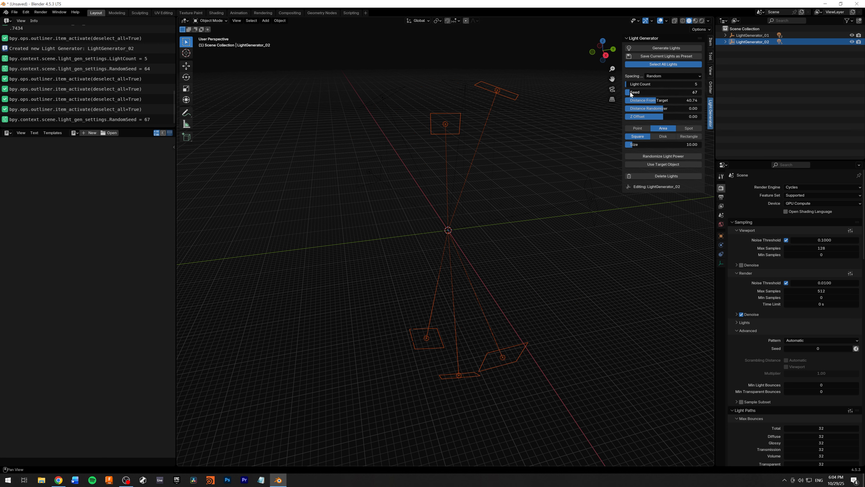
# - Delete both light generators together with their lights
pyautogui.click(752, 35)
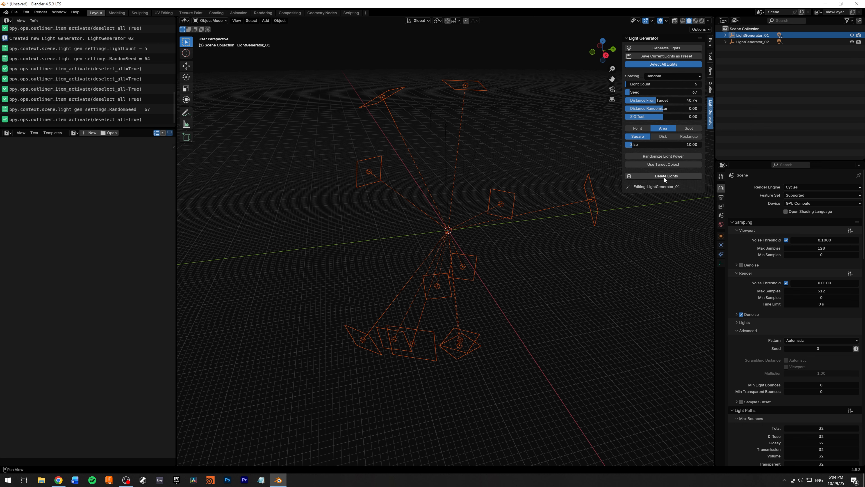
pyautogui.click(677, 175)
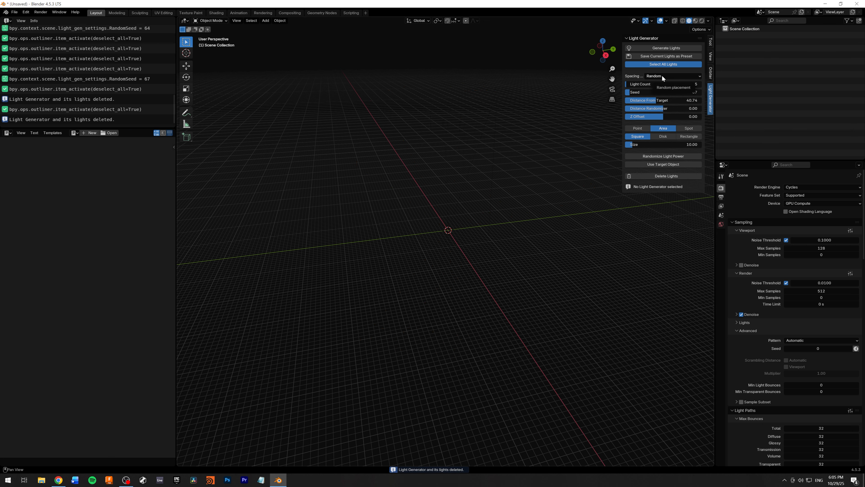
# - Change the spacing method to Preset and generate a new light setup
pyautogui.click(662, 76)
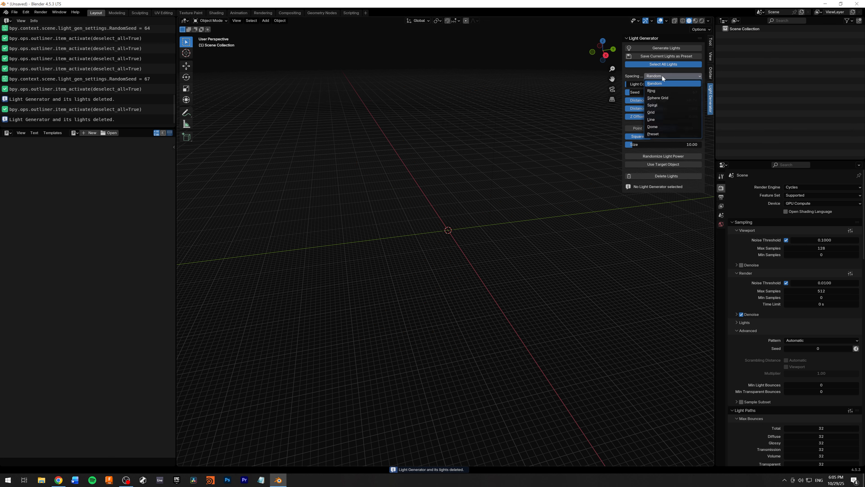
pyautogui.click(656, 134)
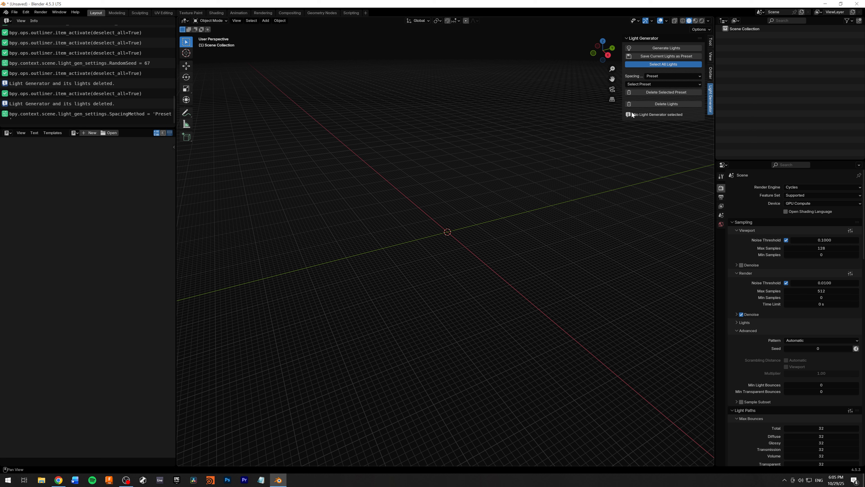
pyautogui.click(664, 48)
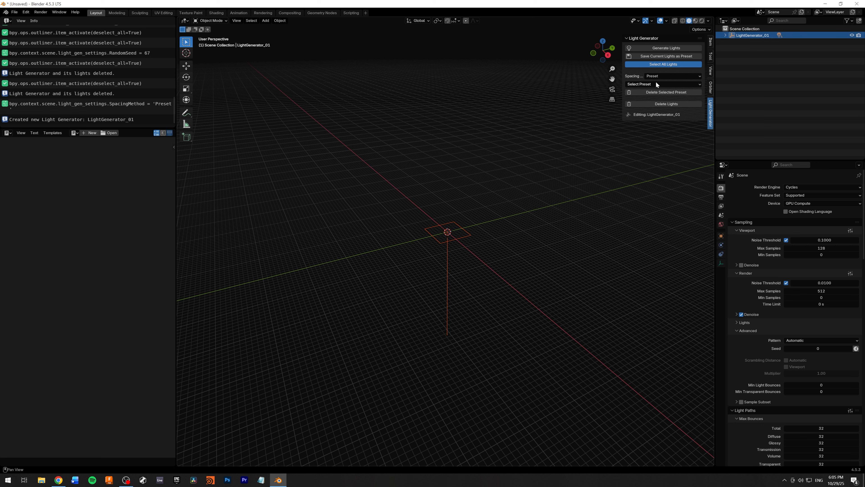
# - Change the new generator's spacing method to Ring and set its light count to 12
pyautogui.click(682, 91)
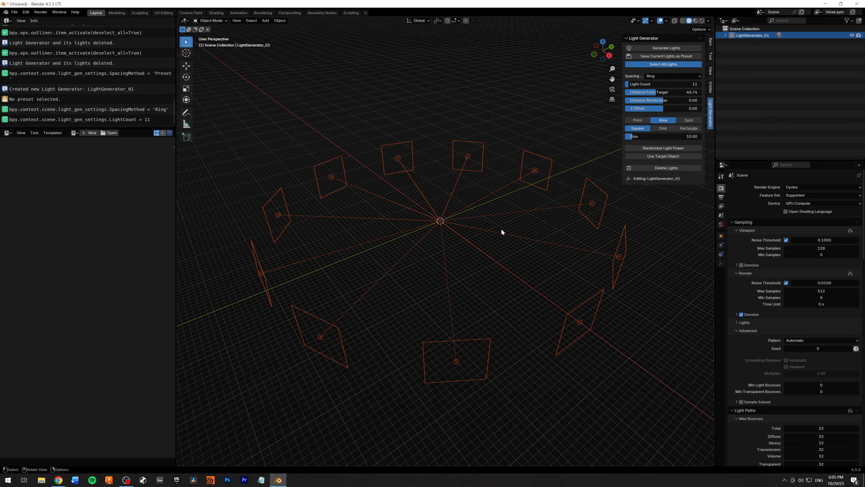
pyautogui.moveTo(501, 229); pyautogui.dragTo(495, 211, button='middle')
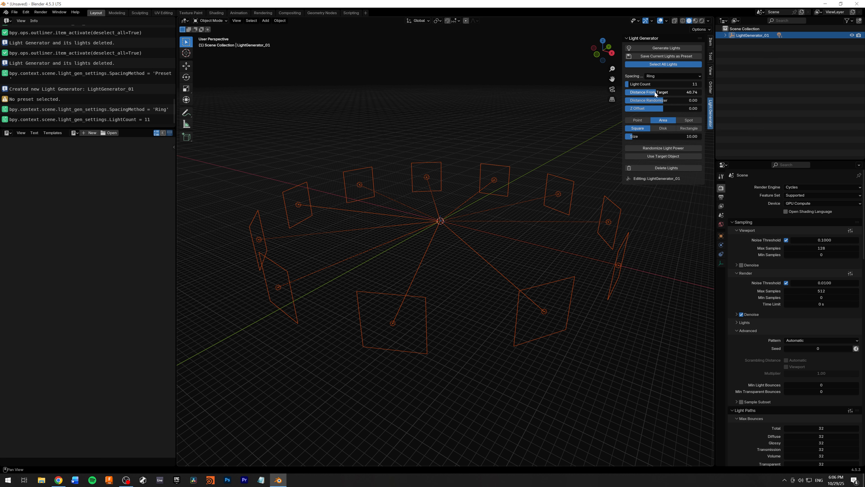
pyautogui.moveTo(655, 94)
pyautogui.mouseDown()
pyautogui.moveTo(641, 94)
pyautogui.moveTo(656, 94)
pyautogui.mouseUp()
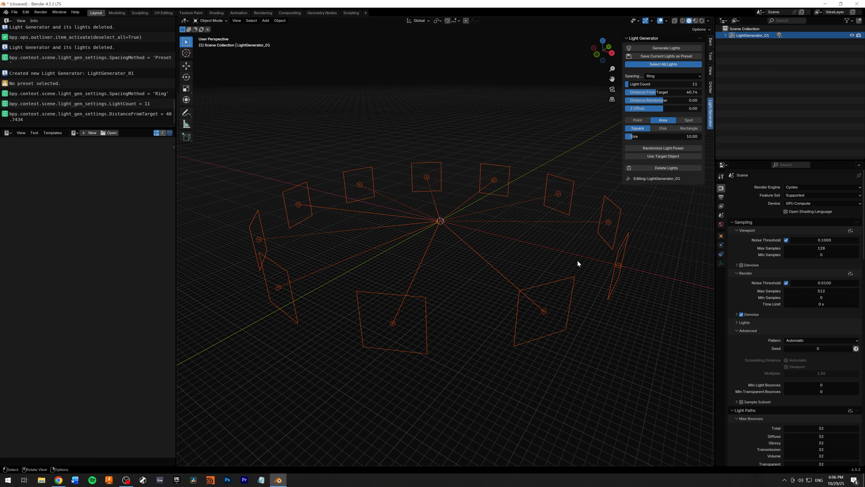
pyautogui.moveTo(645, 85); pyautogui.dragTo(647, 84)
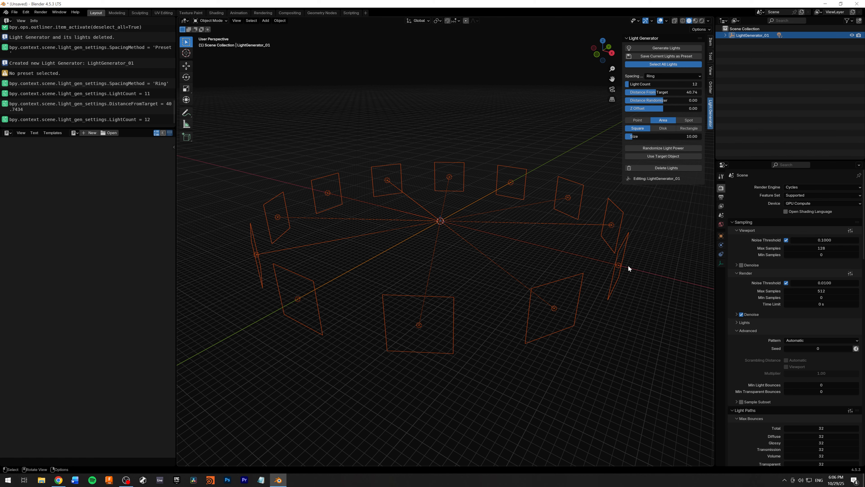
# - Examine the ring of area lights around the origin from several viewing angles
pyautogui.moveTo(628, 265); pyautogui.dragTo(436, 117, button='middle')
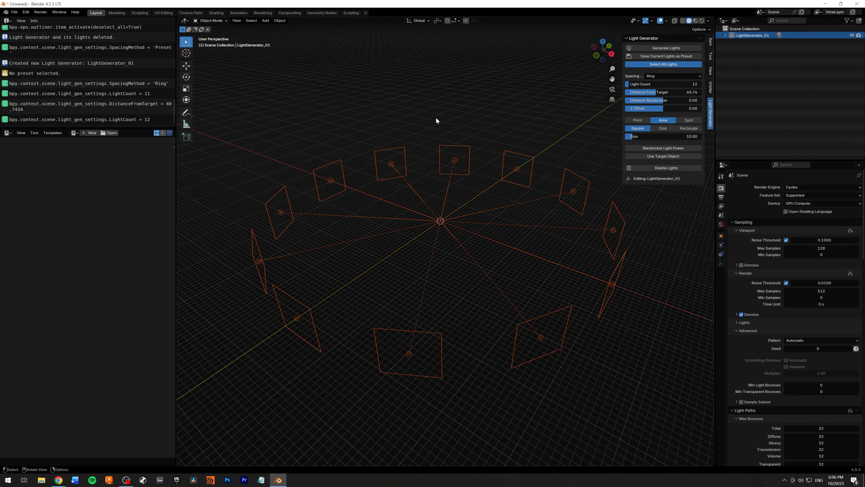
pyautogui.moveTo(544, 235); pyautogui.dragTo(509, 232, button='middle')
pyautogui.scroll(2, 510, 230)
pyautogui.moveTo(450, 221)
pyautogui.mouseDown(button='middle')
pyautogui.moveTo(450, 245)
pyautogui.moveTo(454, 205)
pyautogui.mouseUp(button='middle')
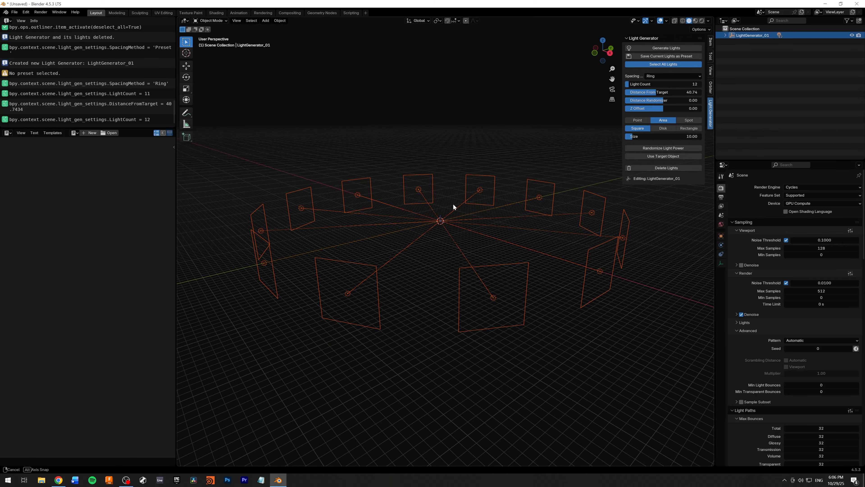
pyautogui.scroll(1, 490, 170)
pyautogui.moveTo(612, 88); pyautogui.dragTo(450, 228, button='middle')
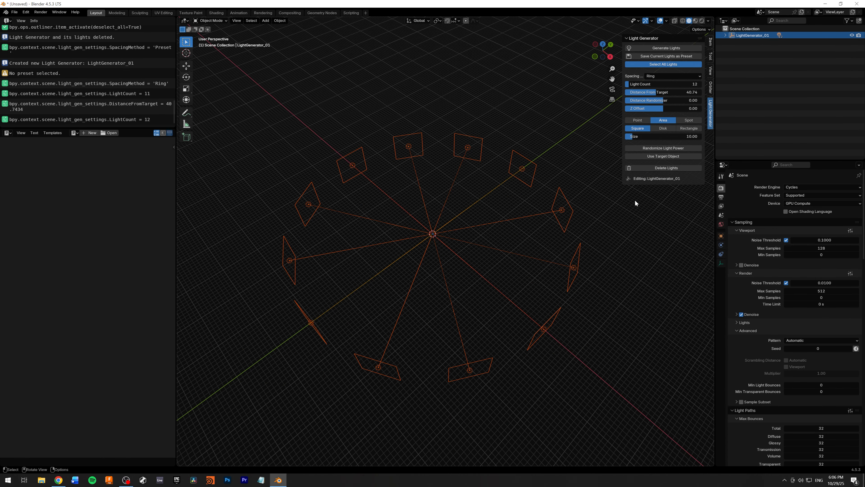
# - Switch to the browser and view the Light Generator add-on among the TFMSTYLE extensions on the Blender Extensions site
pyautogui.hotkey('alt', 'Tab')
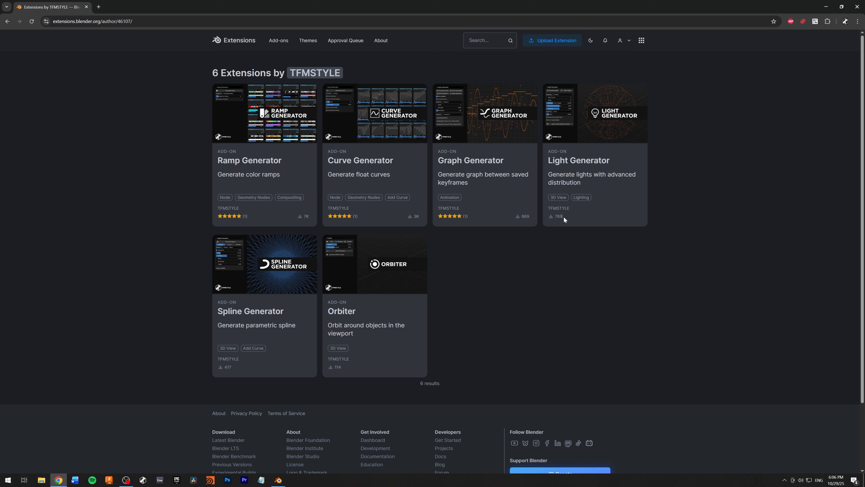
pyautogui.click(596, 216)
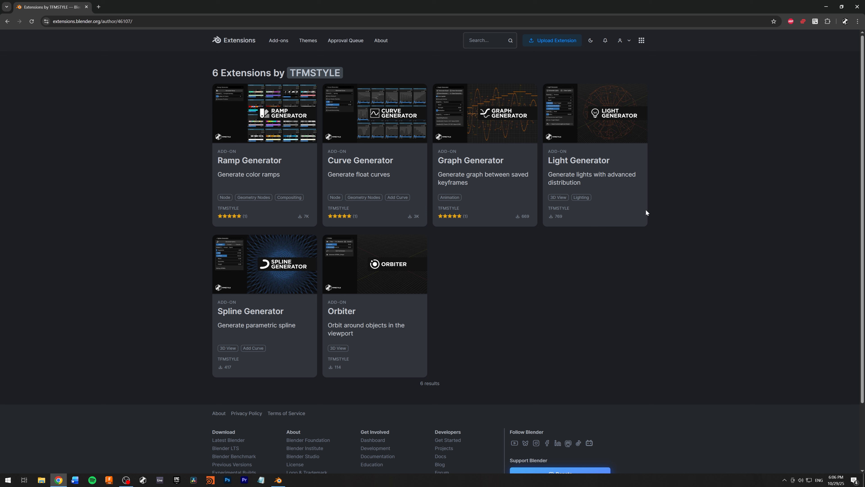